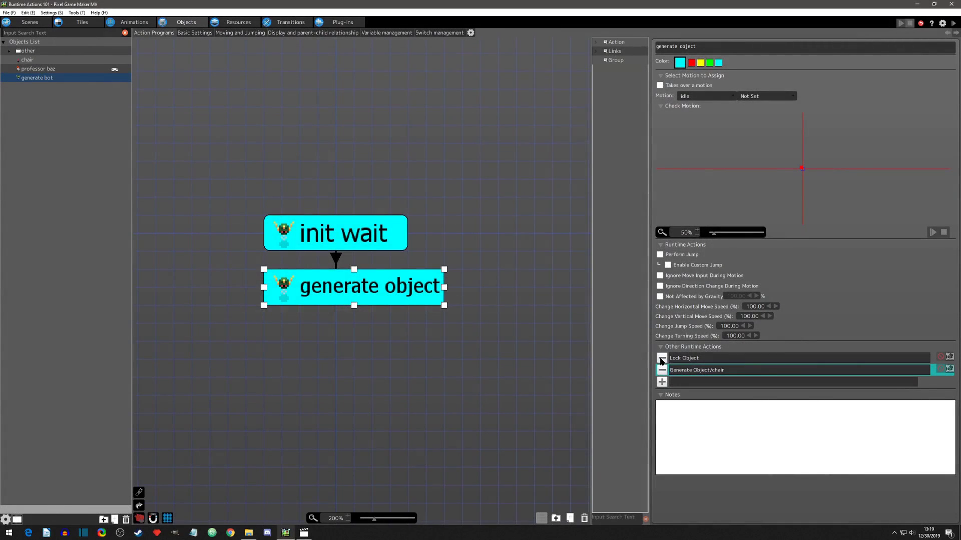
# Generate the chair at the center of this object using its connection point, with an X adjustment of -25, and test-play the game.
pyautogui.doubleClick(746, 359)
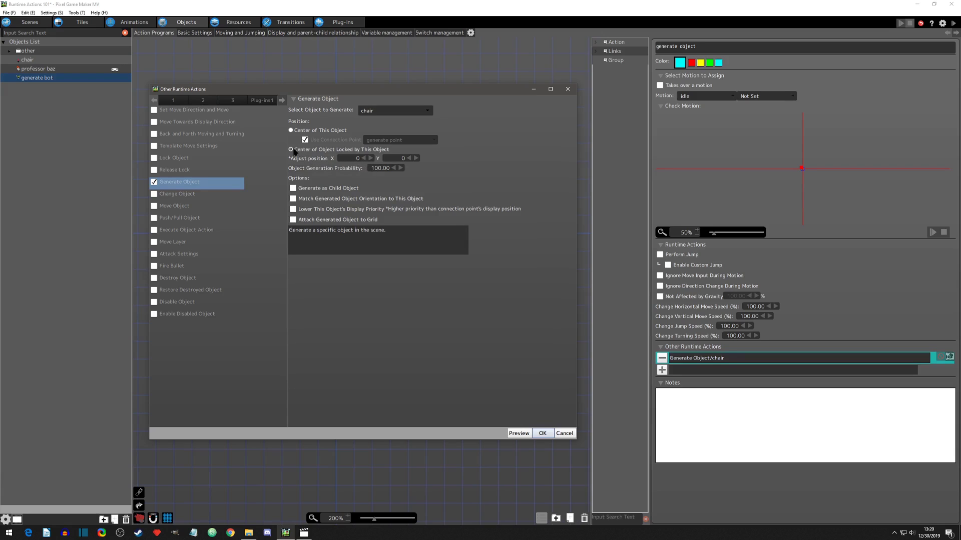
pyautogui.click(291, 131)
pyautogui.click(353, 158)
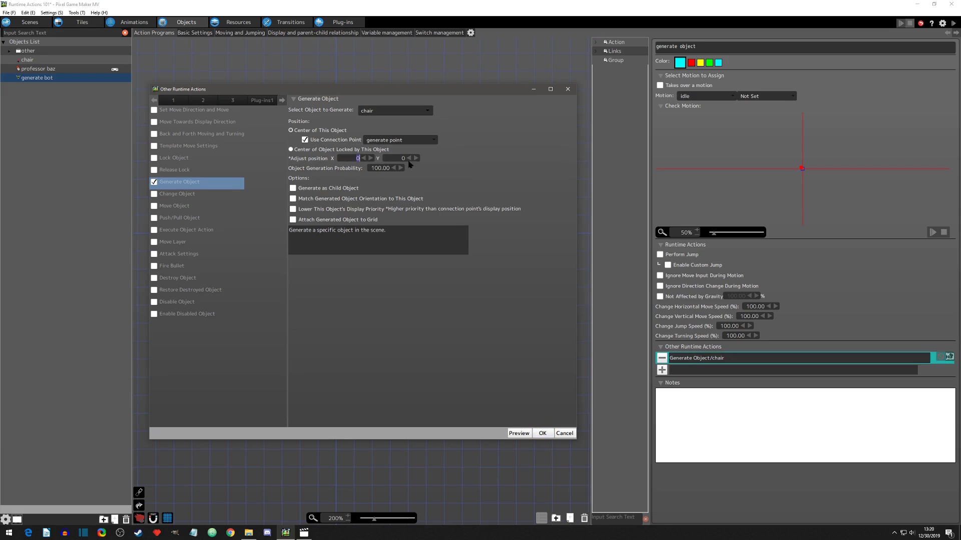
pyautogui.hotkey('ctrl', 'a')
pyautogui.click(348, 156)
pyautogui.click(542, 433)
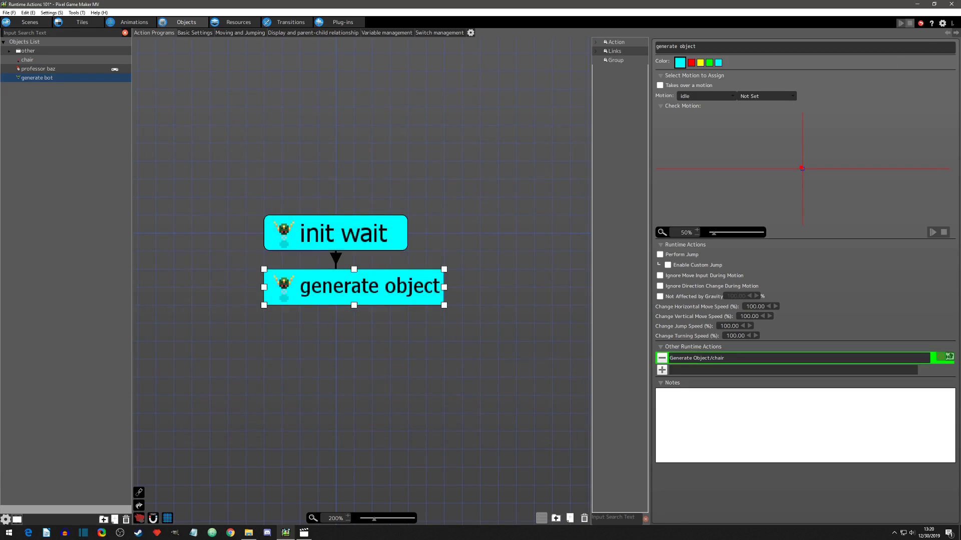
pyautogui.click(953, 23)
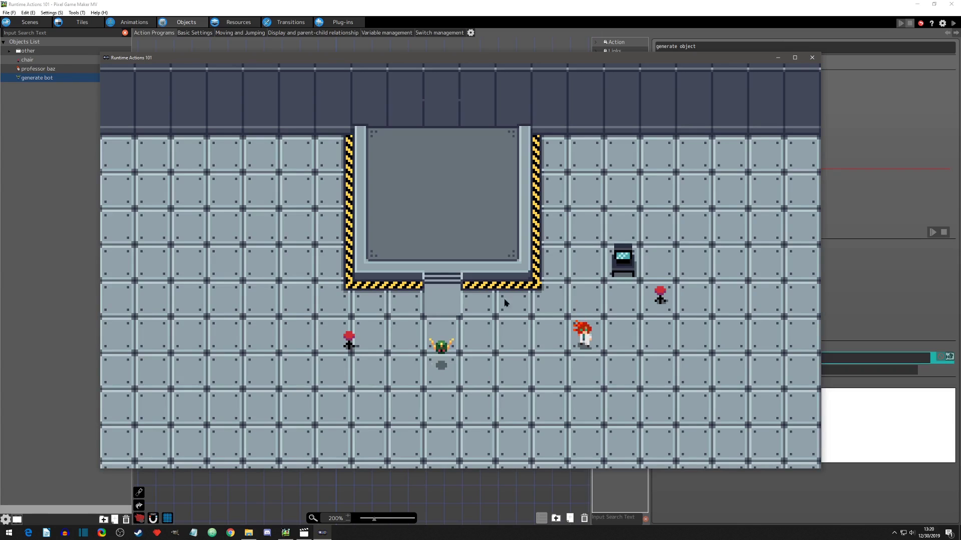
pyautogui.press('Escape')
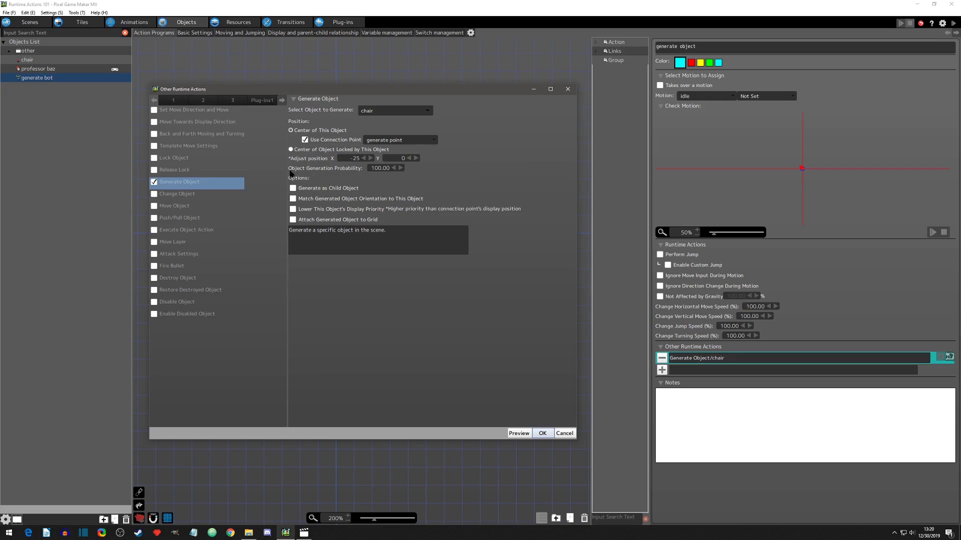
# Set the chair's object generation probability to 50 and test-play the game.
pyautogui.doubleClick(375, 168)
pyautogui.write('50')
pyautogui.press('Return')
pyautogui.click(427, 169)
pyautogui.click(542, 433)
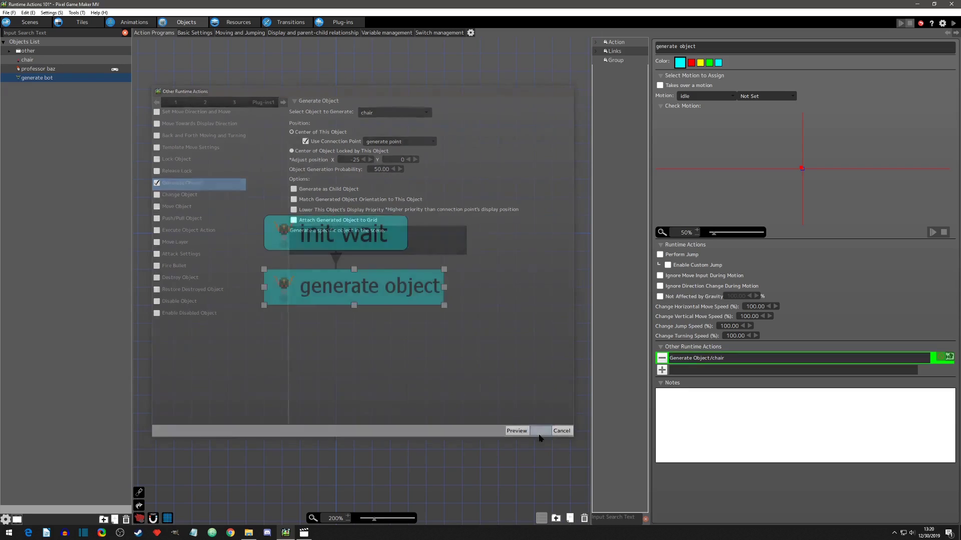
pyautogui.click(953, 23)
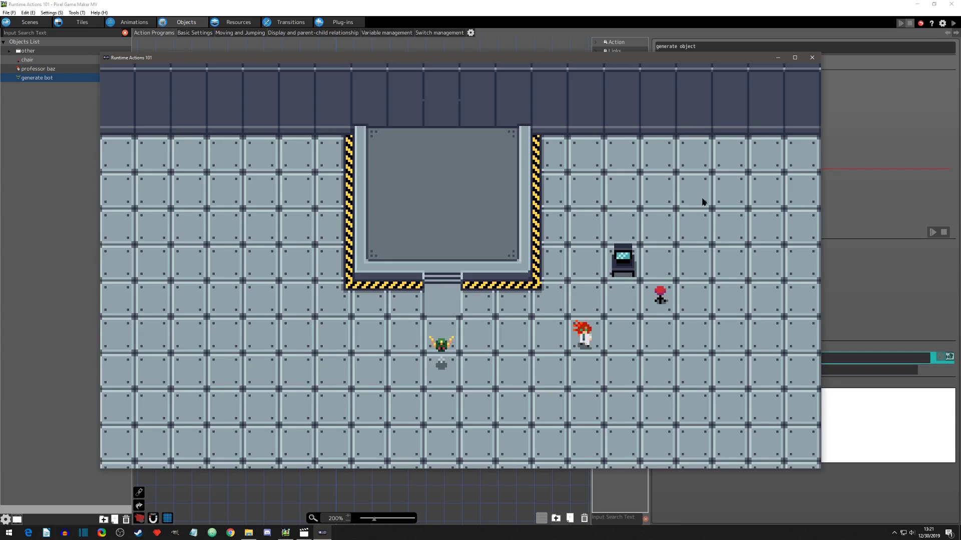
pyautogui.click(812, 57)
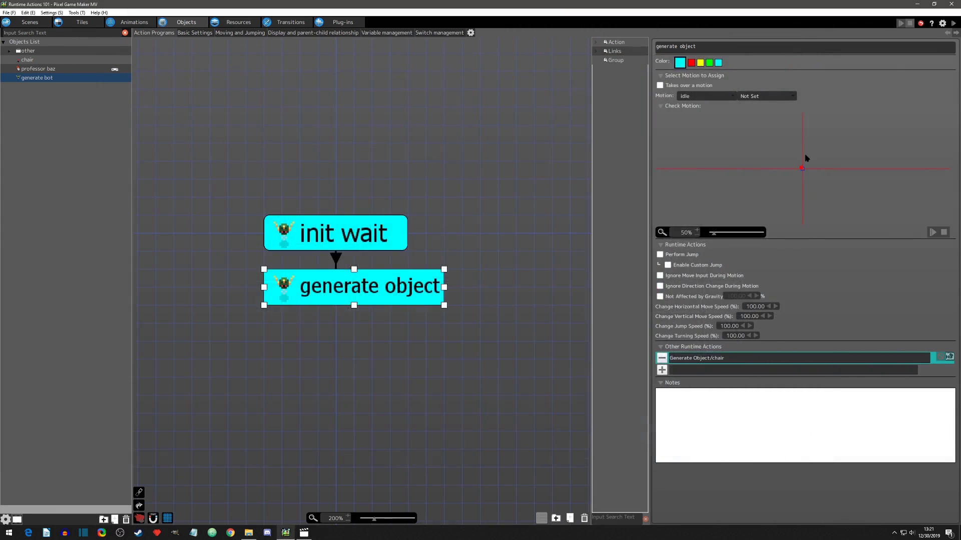
# Change the Generate Object action to generate professor baz as a child object with a generation probability of 100.
pyautogui.doubleClick(793, 360)
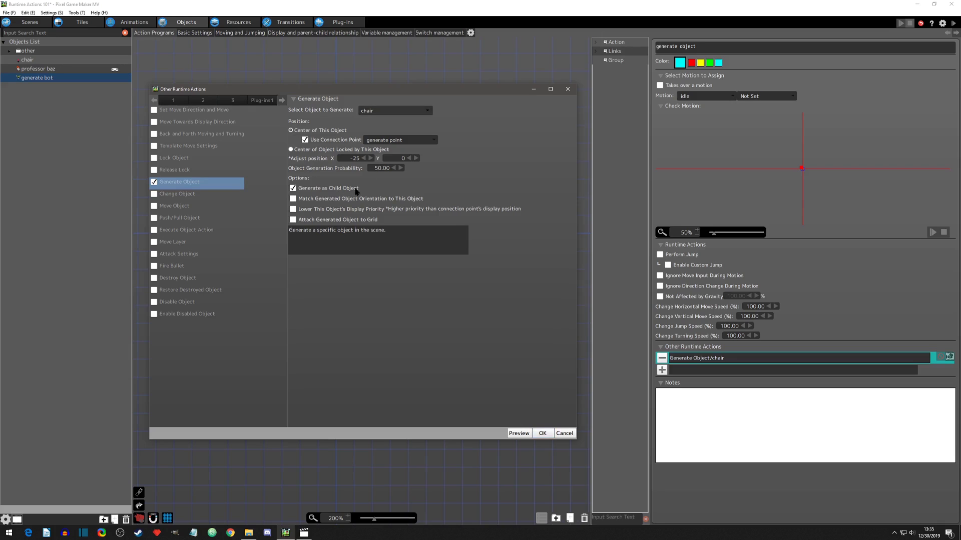
pyautogui.click(428, 111)
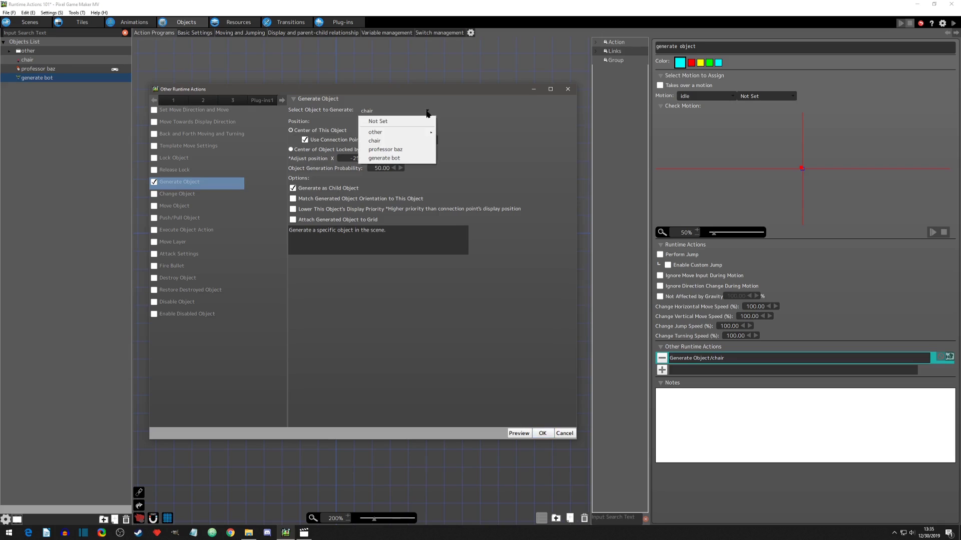
pyautogui.click(399, 149)
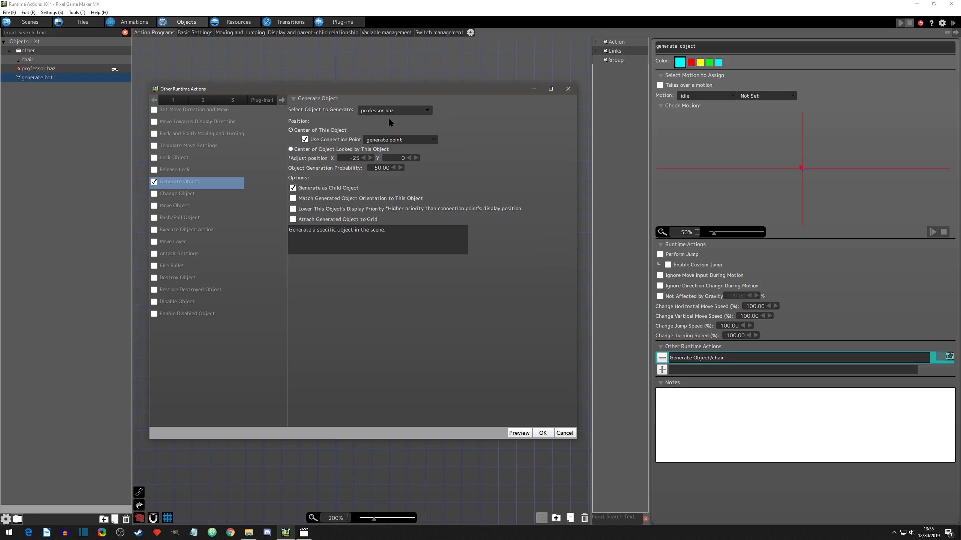
pyautogui.click(543, 433)
pyautogui.doubleClick(379, 170)
pyautogui.write('100')
pyautogui.press('Return')
pyautogui.click(543, 433)
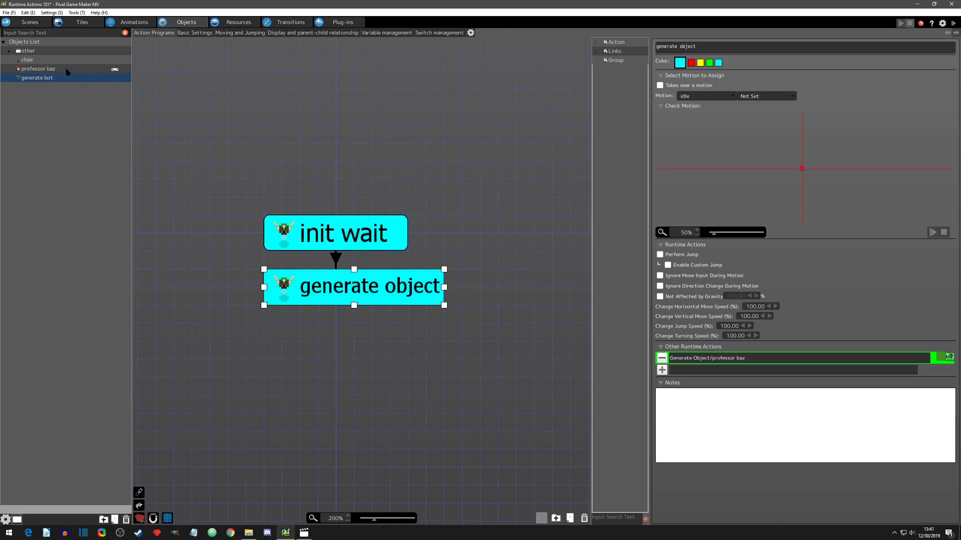
# Open professor baz's display and parent-child relationship settings and test-play how the generated child object moves.
pyautogui.click(40, 69)
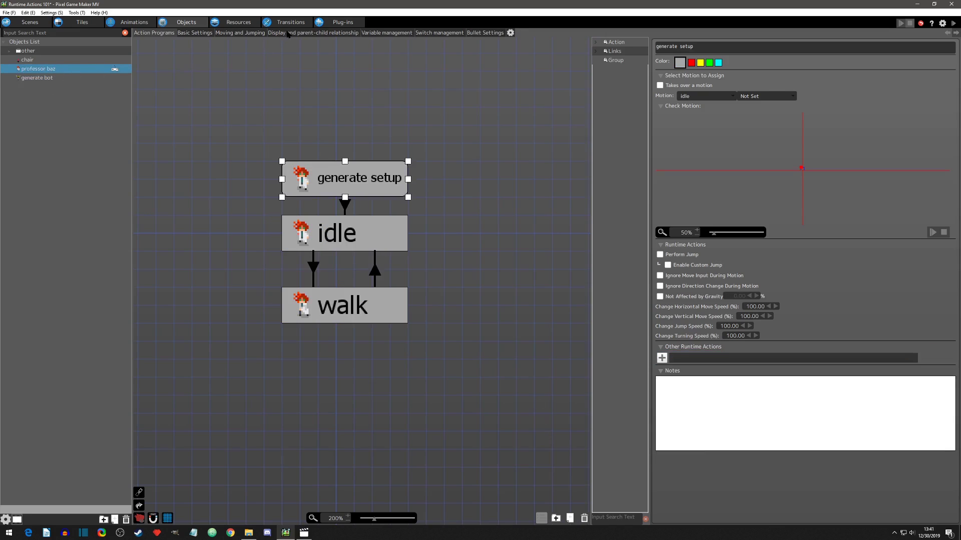
pyautogui.click(344, 33)
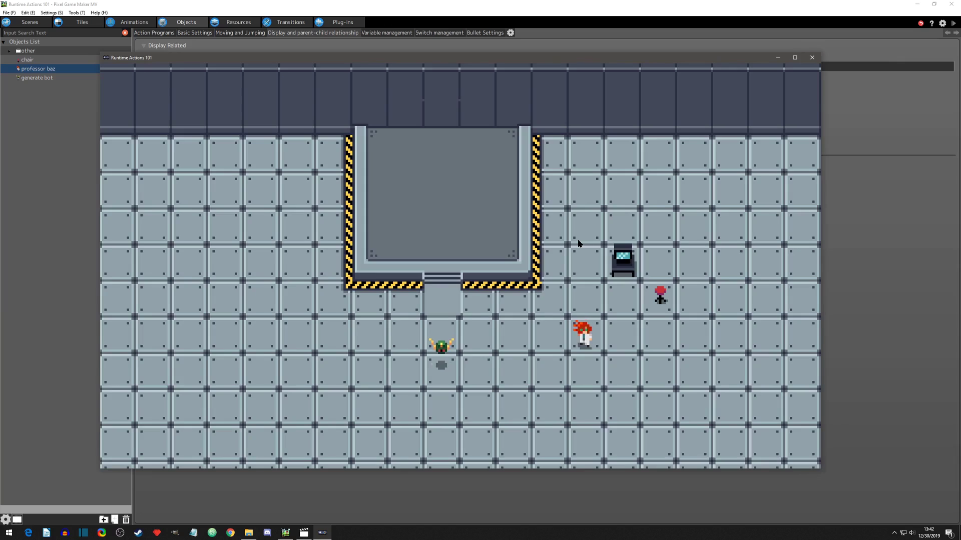
pyautogui.click(350, 336)
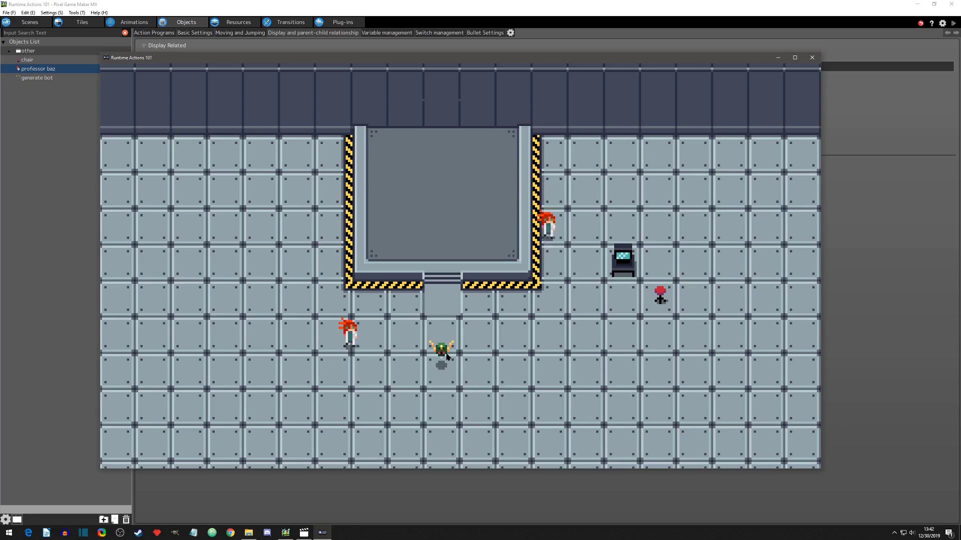
pyautogui.click(816, 61)
# Stop professor baz from inheriting Direction from the parent object and test-play the game.
pyautogui.click(244, 253)
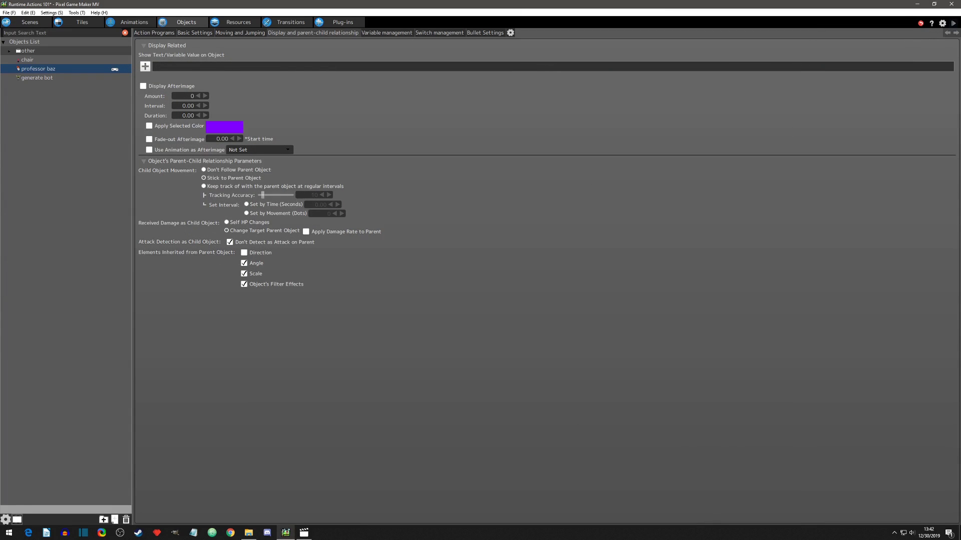
pyautogui.click(953, 23)
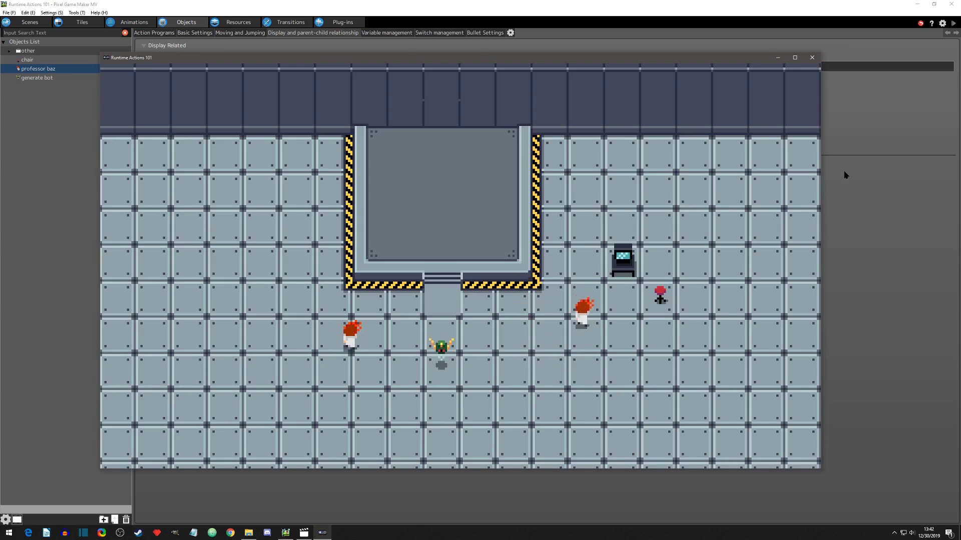
pyautogui.click(812, 58)
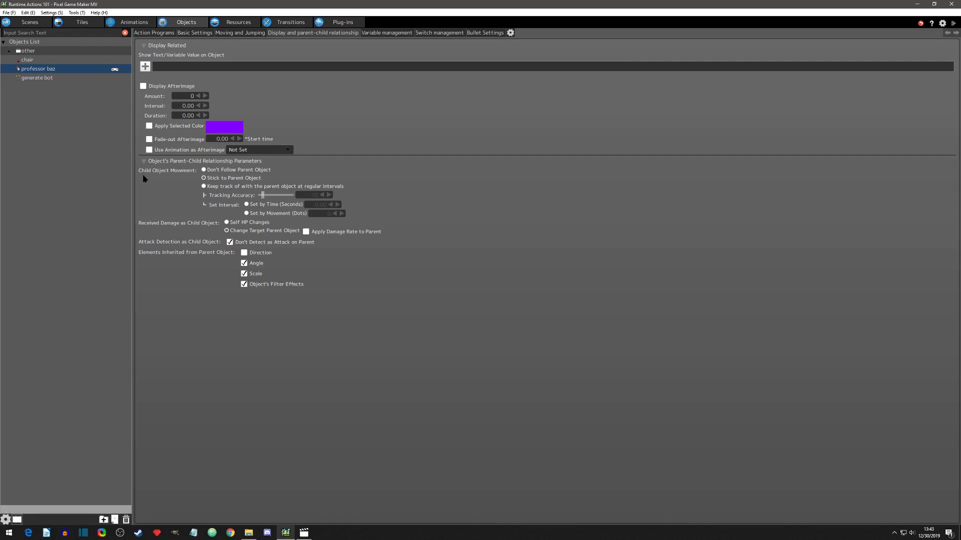
# Set professor baz's child object movement to Don't Follow Parent Object and test-play the game.
pyautogui.click(204, 170)
pyautogui.click(953, 23)
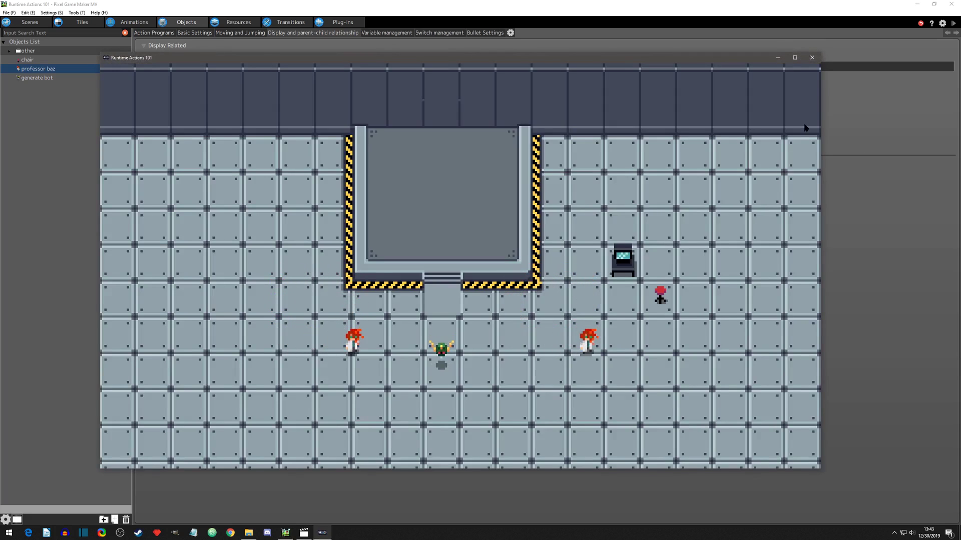
pyautogui.click(811, 57)
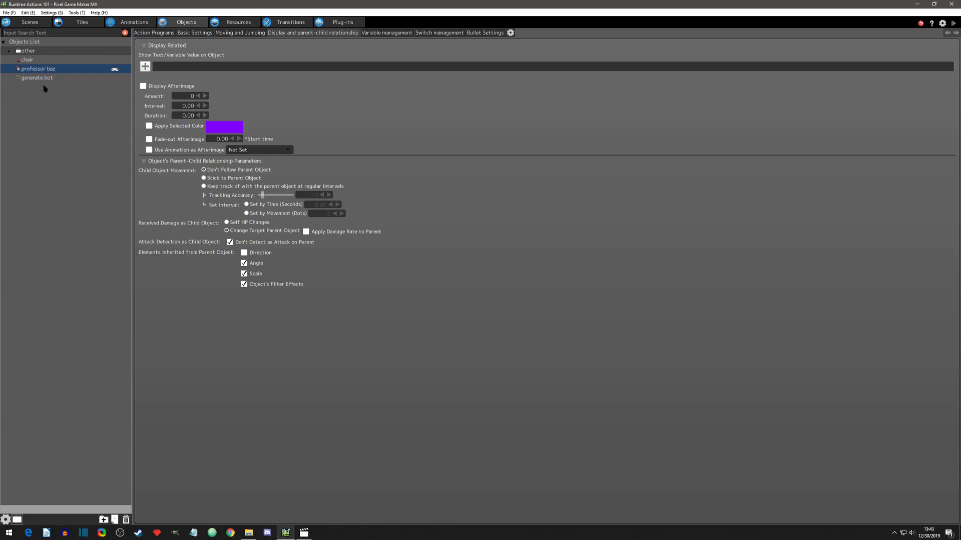
# Make generate bot's Generate Object action match the generated object's orientation instead of generating it as a child, and test-play the game.
pyautogui.click(40, 78)
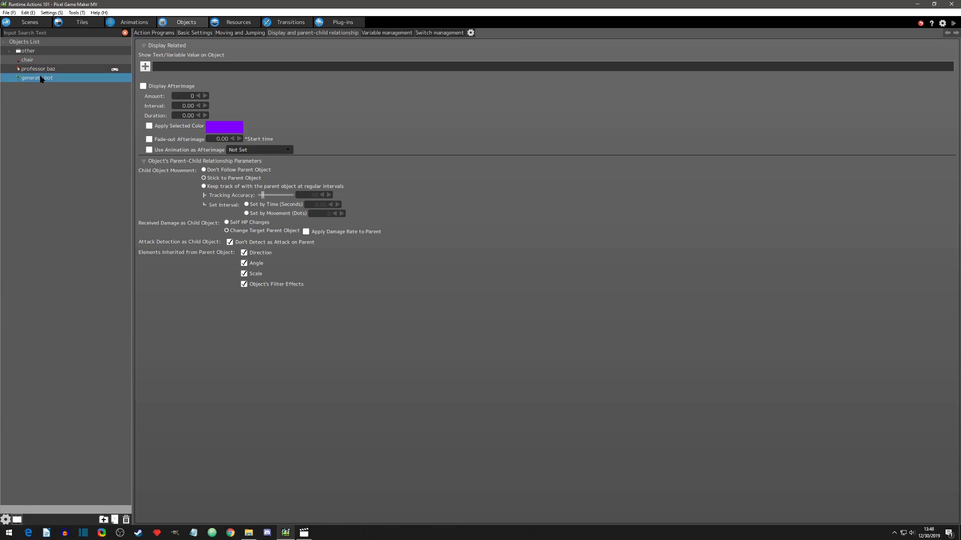
pyautogui.click(150, 33)
pyautogui.click(428, 287)
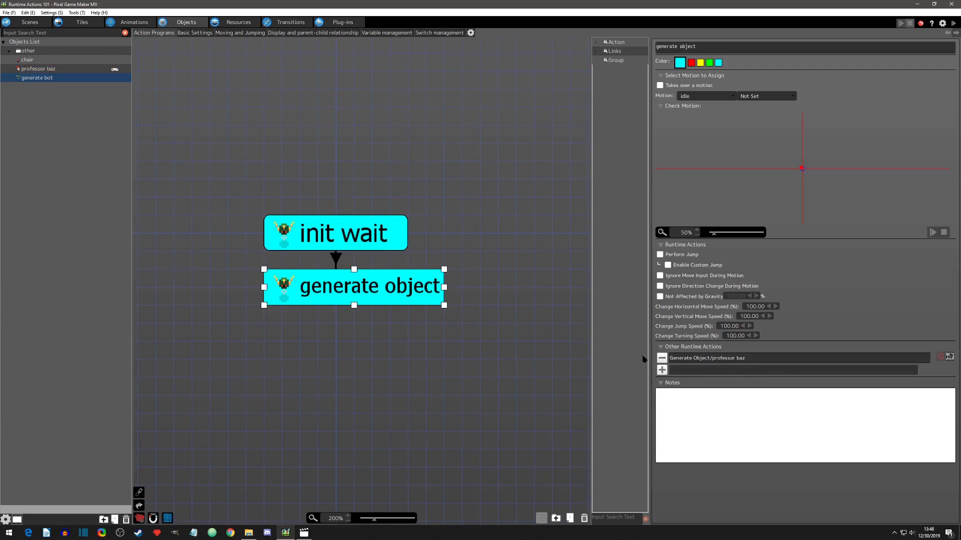
pyautogui.doubleClick(777, 359)
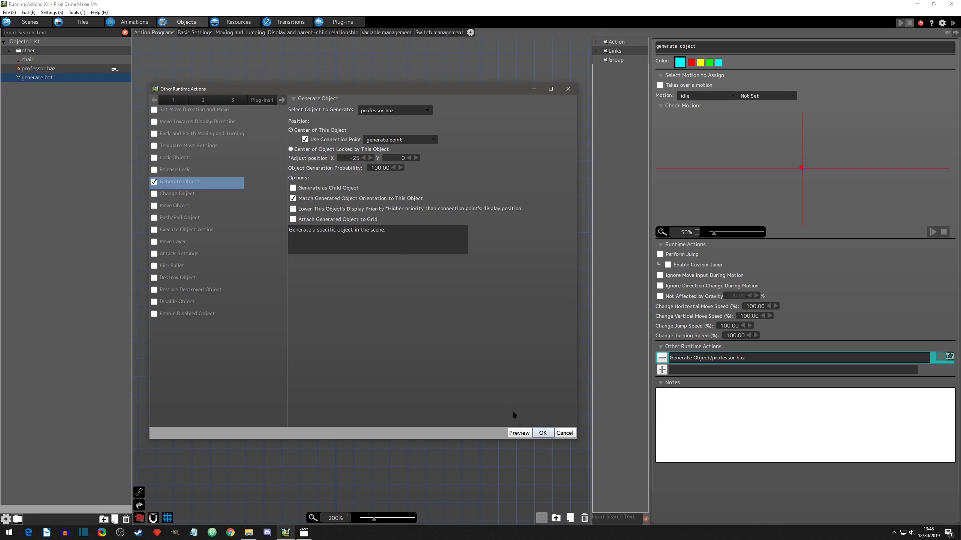
pyautogui.click(542, 433)
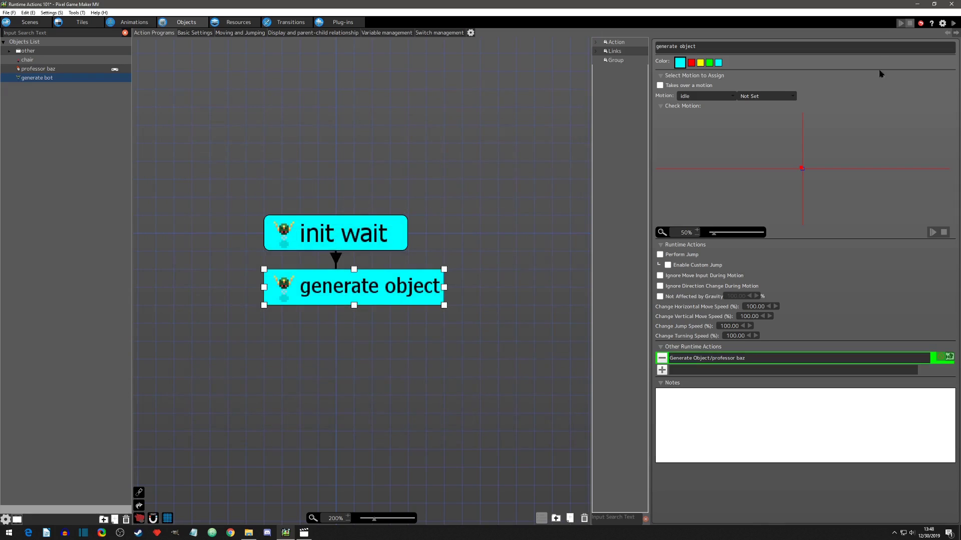
pyautogui.click(953, 23)
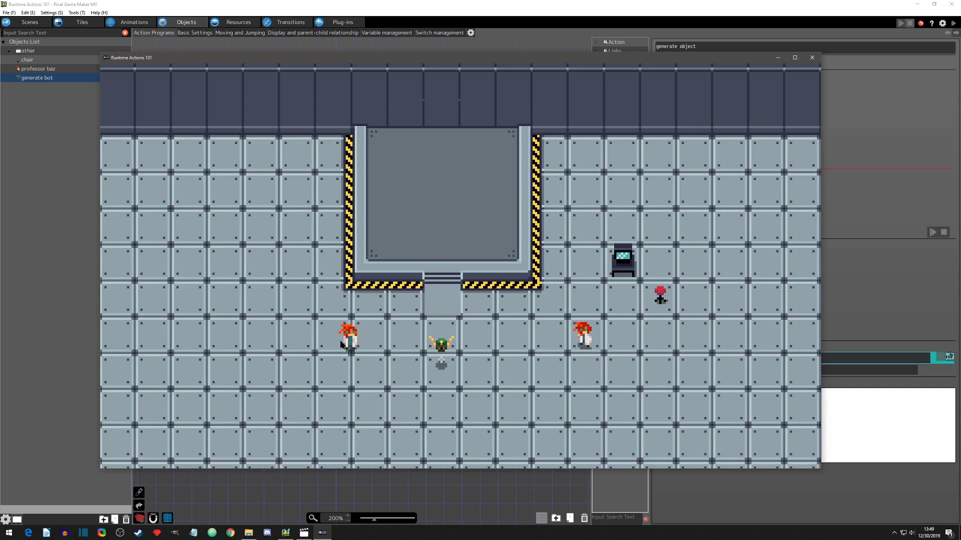
pyautogui.click(811, 58)
# Give the generate bot placed in the scene a default display direction of 270 and test-play the game.
pyautogui.click(30, 22)
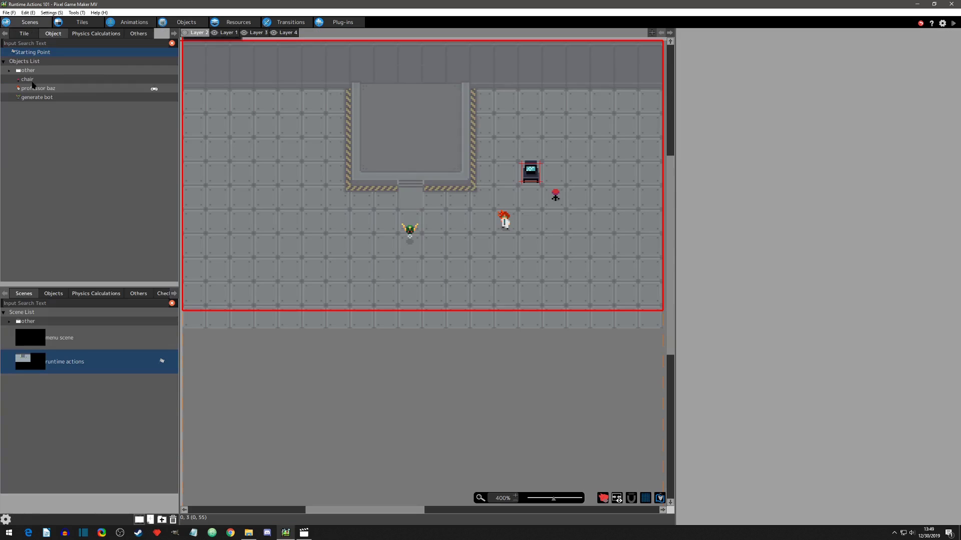
pyautogui.click(411, 236)
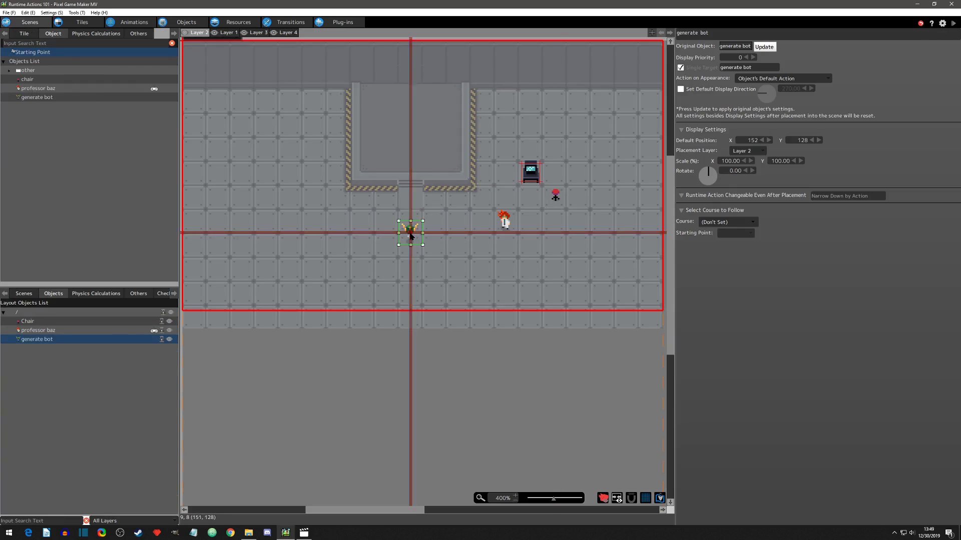
pyautogui.click(681, 90)
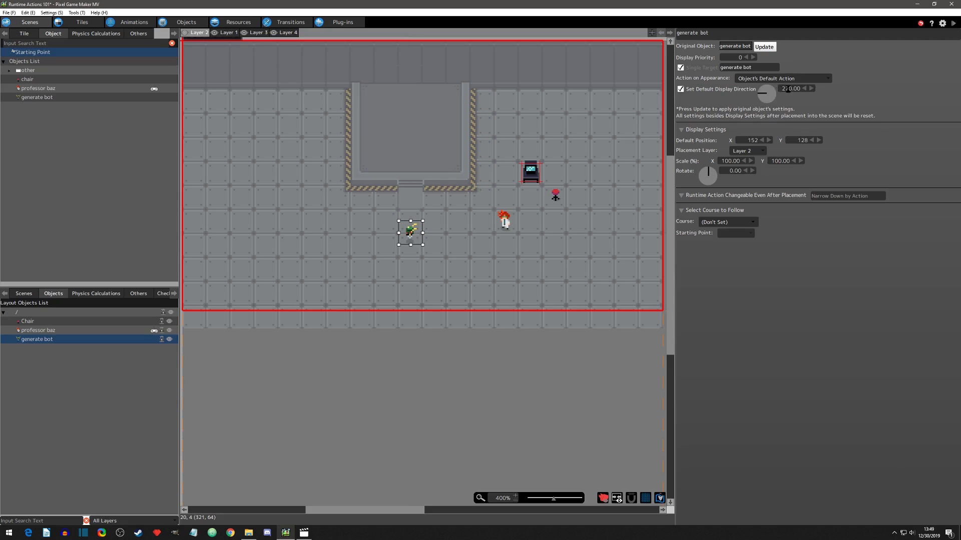
pyautogui.click(953, 23)
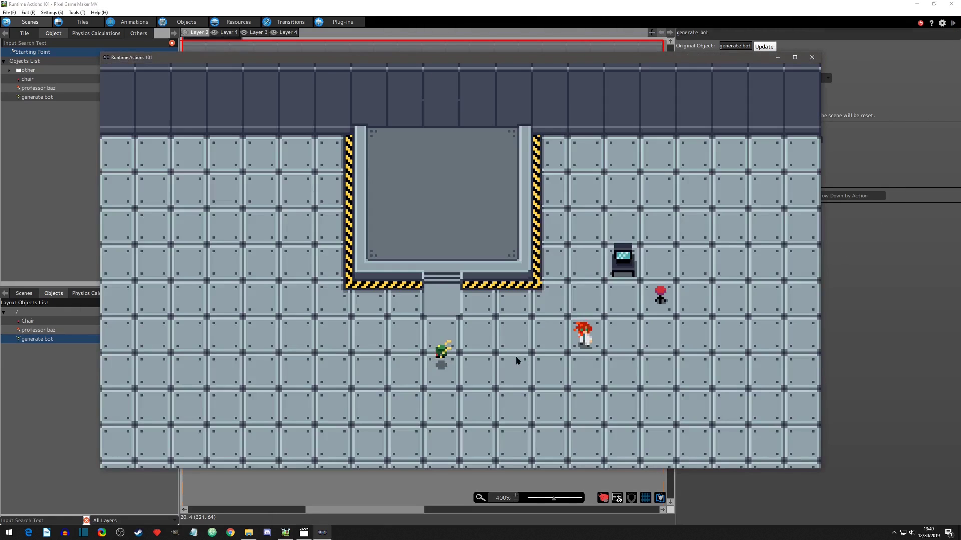
pyautogui.click(386, 329)
pyautogui.click(812, 57)
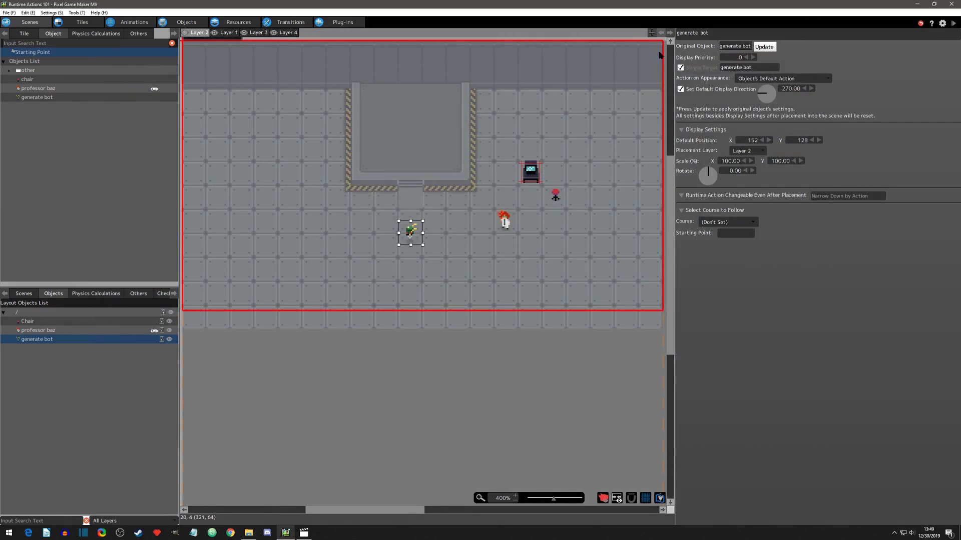